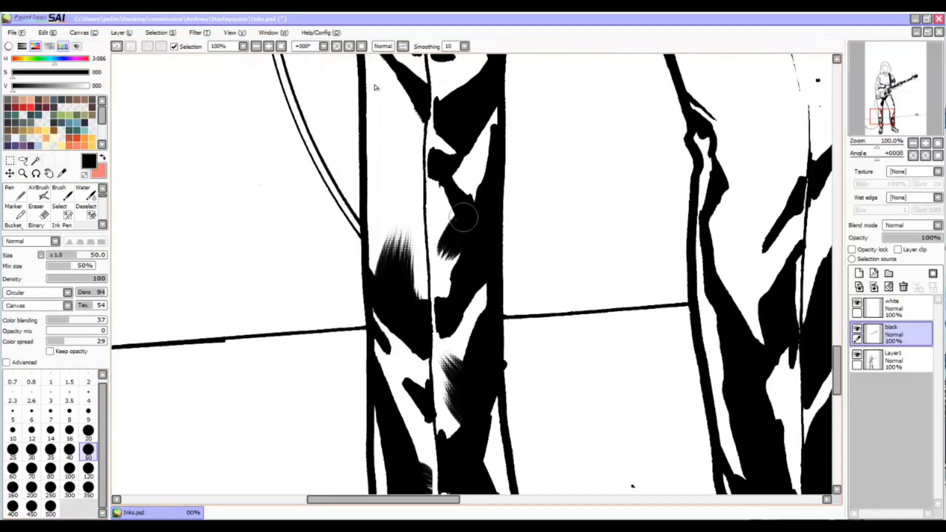
# - Feather the black shadows along the left trouser leg and crotch with black brush strokes on the black layer
pyautogui.press('pagedown')
pyautogui.press(']')
pyautogui.press(']')
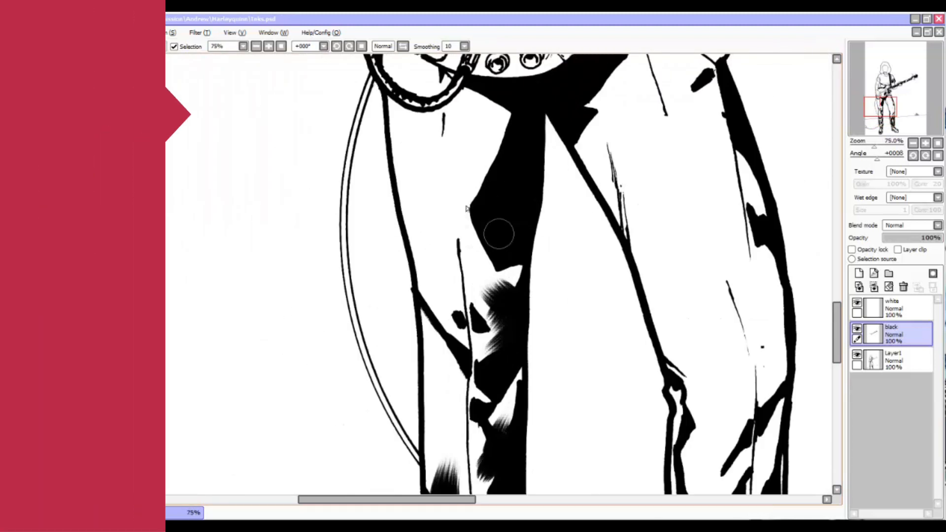
pyautogui.moveTo(499, 167); pyautogui.dragTo(429, 225)
pyautogui.scroll(-1, 467, 208)
pyautogui.scroll(-4, 467, 209)
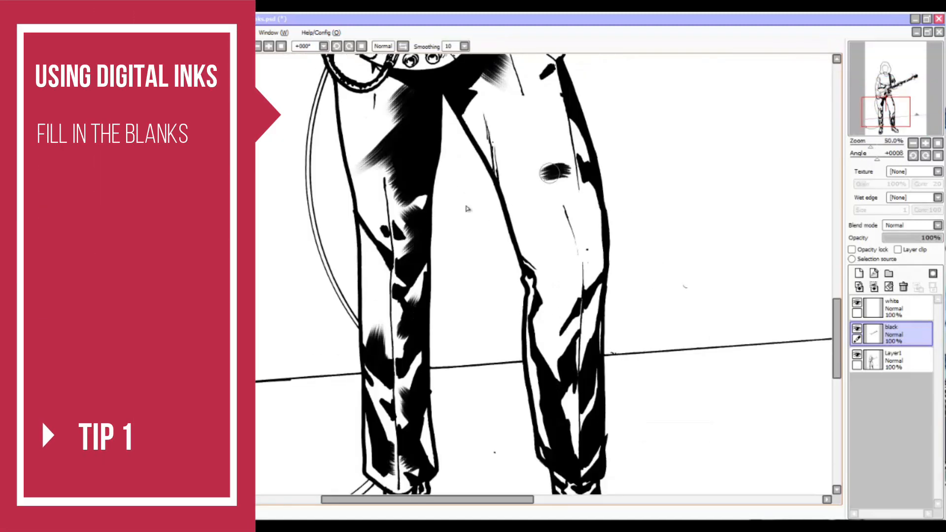
# - Feather the black shadows around the knee and shin of the right trouser leg with the same brush
pyautogui.scroll(1, 467, 208)
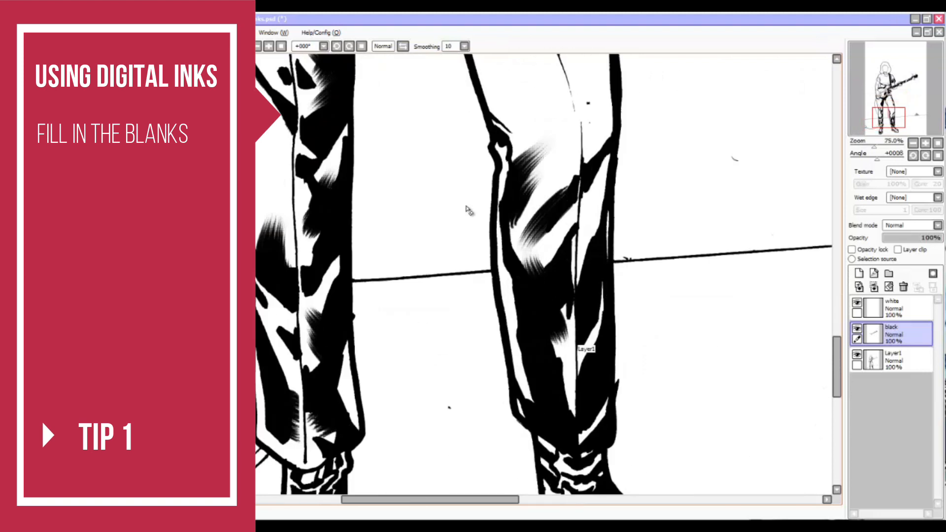
pyautogui.scroll(-2, 467, 208)
pyautogui.scroll(2, 467, 209)
pyautogui.scroll(-1, 467, 209)
pyautogui.scroll(-2, 502, 371)
pyautogui.scroll(1, 467, 208)
# - Paint white highlight spots along the dark guitar strap on the white layer, using the Pen at size 40
pyautogui.press('b')
pyautogui.press('n')
pyautogui.click(892, 308)
pyautogui.click(88, 86)
pyautogui.scroll(3, 387, 120)
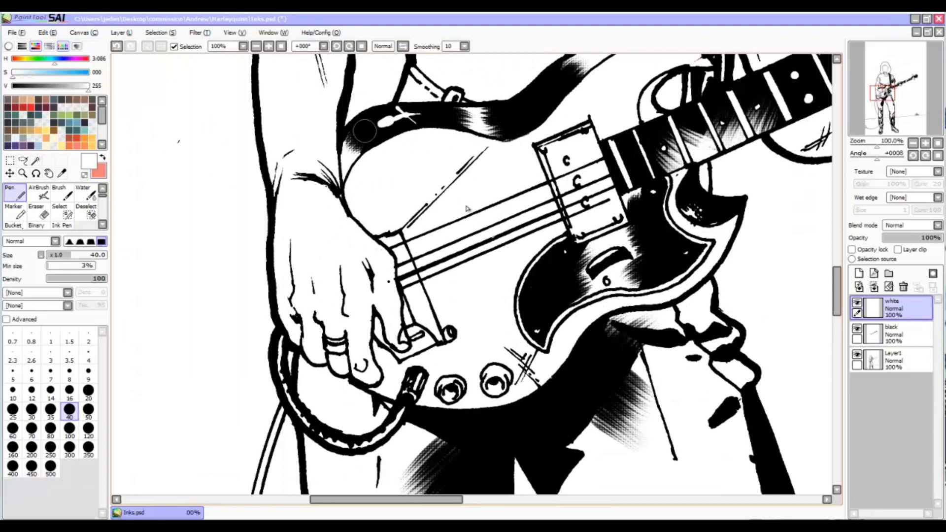
pyautogui.scroll(-3, 365, 130)
pyautogui.scroll(3, 552, 239)
# - Brush feathered highlights and shading onto both boots with the textured brush at size 50
pyautogui.press('b')
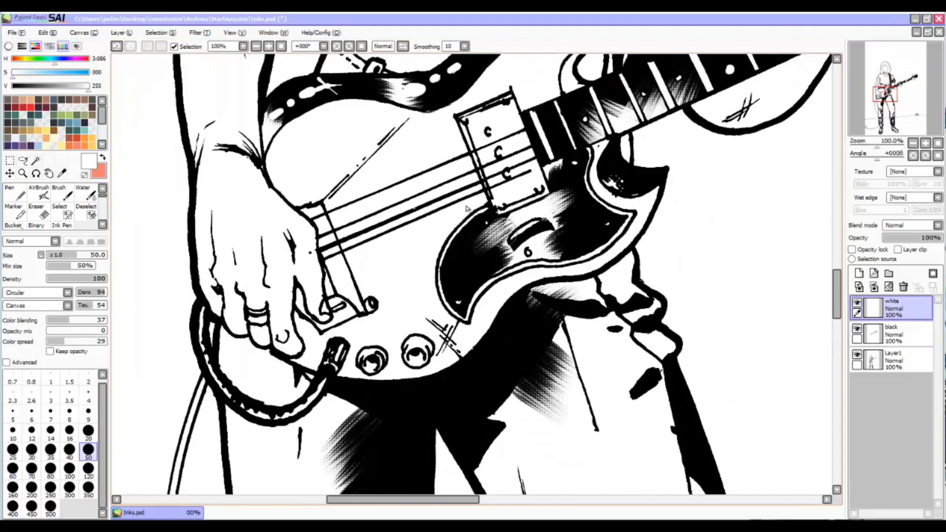
pyautogui.scroll(-3, 659, 173)
pyautogui.scroll(3, 623, 162)
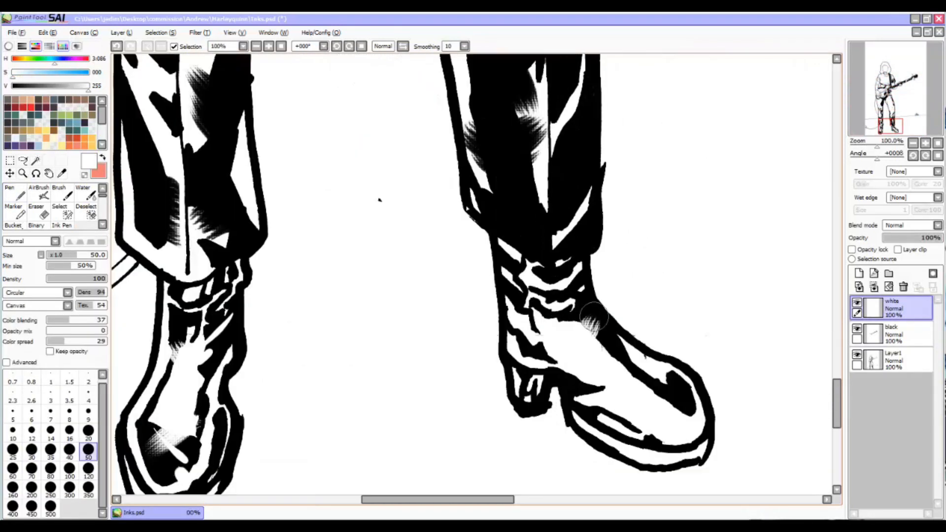
pyautogui.scroll(-3, 380, 200)
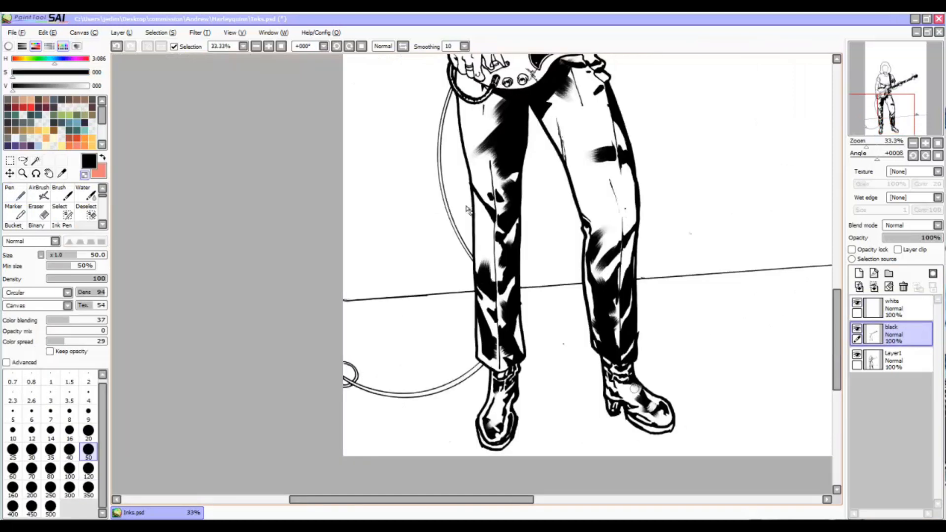
pyautogui.scroll(3, 565, 274)
pyautogui.press('n')
pyautogui.scroll(-3, 467, 209)
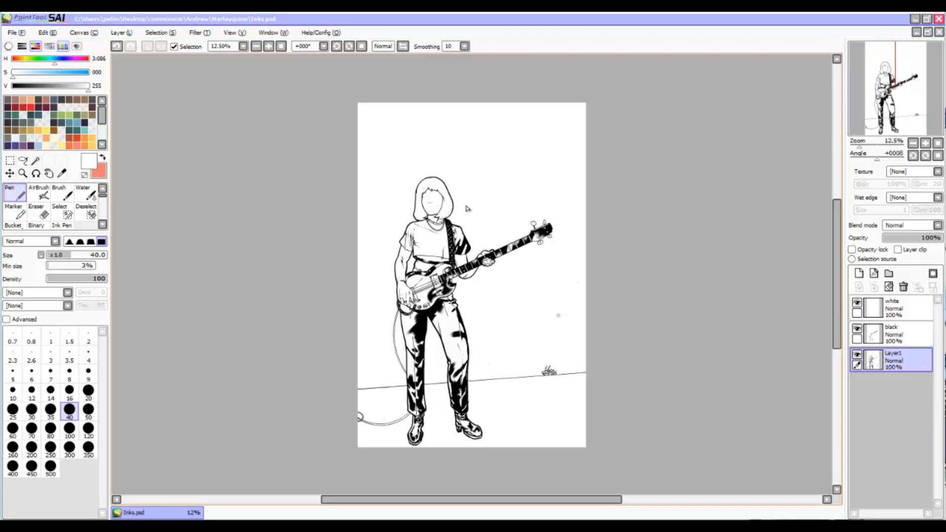
# - Scale the linked white, black and Layer1 artwork down slightly within the canvas
pyautogui.moveTo(559, 316); pyautogui.dragTo(540, 297)
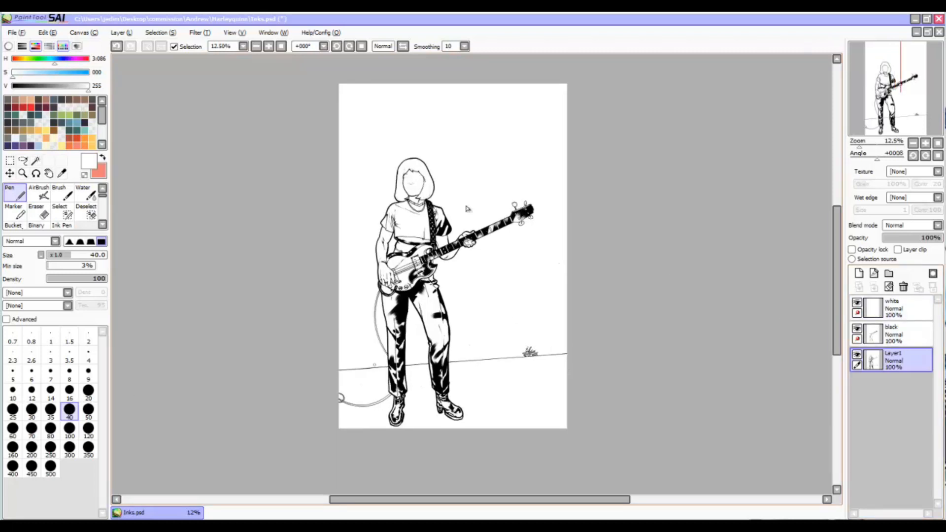
pyautogui.press('m')
pyautogui.hotkey('ctrl', 't')
pyautogui.press('Escape')
pyautogui.hotkey('ctrl', 'd')
pyautogui.hotkey('ctrl', 't')
pyautogui.press('Return')
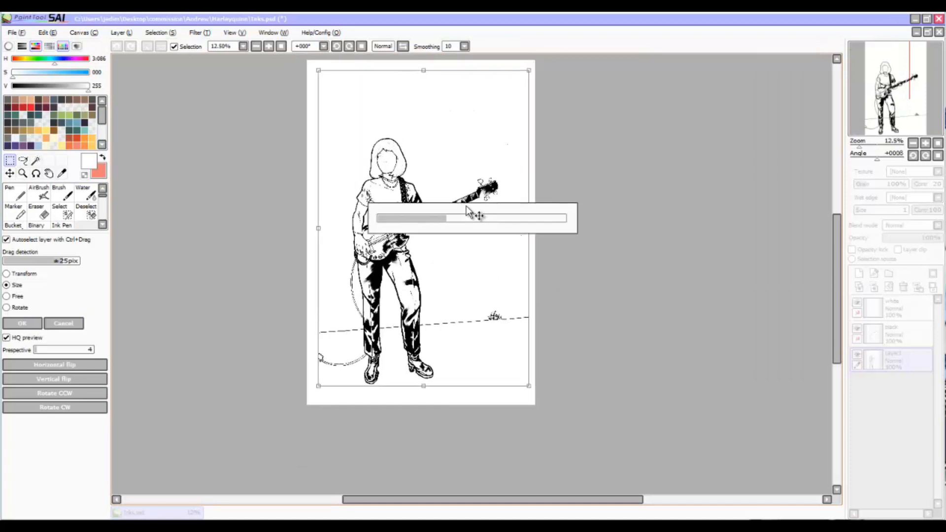
# - Fill a new layer directly above Layer1 with white
pyautogui.hotkey('ctrl', 't')
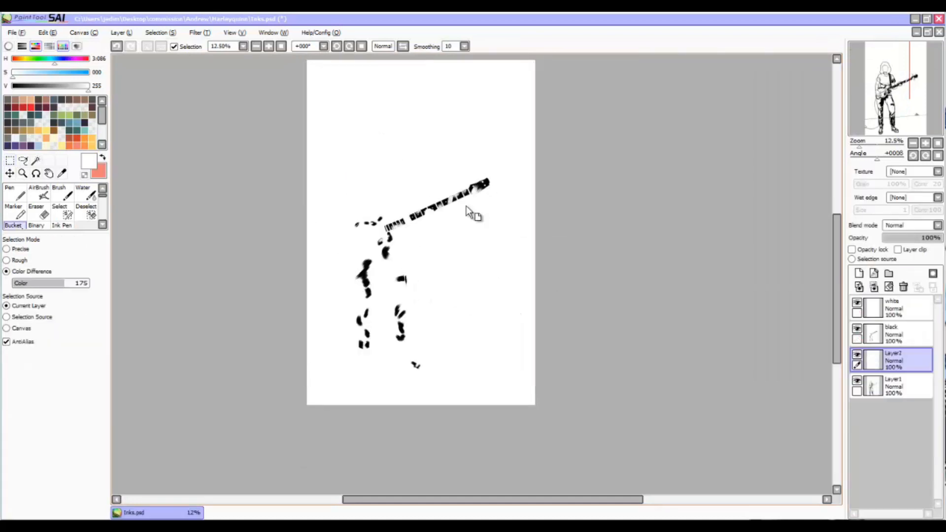
pyautogui.press('pageup')
pyautogui.press('pageup')
pyautogui.press('Return')
# - Ink the guitarist's facial features and bobbed hair in black over the blank head outline
pyautogui.press('n')
pyautogui.press('pageup')
pyautogui.press('pageup')
pyautogui.press('pageup')
pyautogui.press('pageup')
pyautogui.hotkey('ctrl', 'z')
pyautogui.press('pagedown')
pyautogui.press('pageup')
pyautogui.press('pageup')
pyautogui.press('pageup')
pyautogui.moveTo(299, 365); pyautogui.dragTo(337, 396)
pyautogui.moveTo(332, 327); pyautogui.dragTo(306, 360)
pyautogui.moveTo(349, 437); pyautogui.dragTo(300, 417)
pyautogui.press('pagedown')
pyautogui.press('pageup')
pyautogui.moveTo(328, 370); pyautogui.dragTo(415, 375)
pyautogui.moveTo(430, 389); pyautogui.dragTo(432, 421)
pyautogui.moveTo(345, 380); pyautogui.dragTo(412, 392)
pyautogui.press('pagedown')
pyautogui.press('pagedown')
pyautogui.press('pagedown')
pyautogui.press('pagedown')
pyautogui.press('pagedown')
pyautogui.press('pagedown')
pyautogui.press('pagedown')
pyautogui.press('pagedown')
pyautogui.press('pageup')
pyautogui.press('pageup')
pyautogui.press('pageup')
pyautogui.press('pageup')
pyautogui.press('pageup')
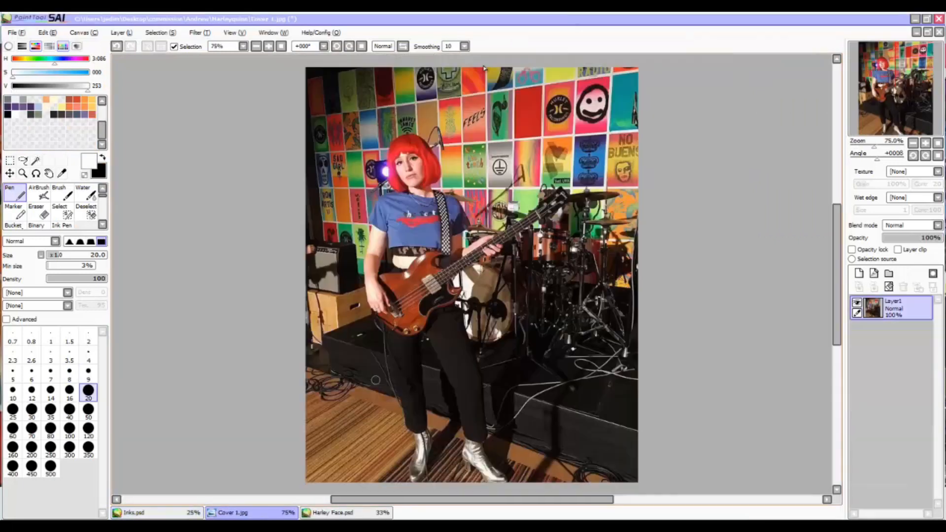
# - Return to Inks.psd, set the pen size to 6 and move the strings layer to the top of the stack
pyautogui.click(133, 513)
pyautogui.click(31, 375)
pyautogui.moveTo(265, 338); pyautogui.dragTo(305, 336)
pyautogui.click(891, 360)
pyautogui.moveTo(591, 207); pyautogui.dragTo(412, 261)
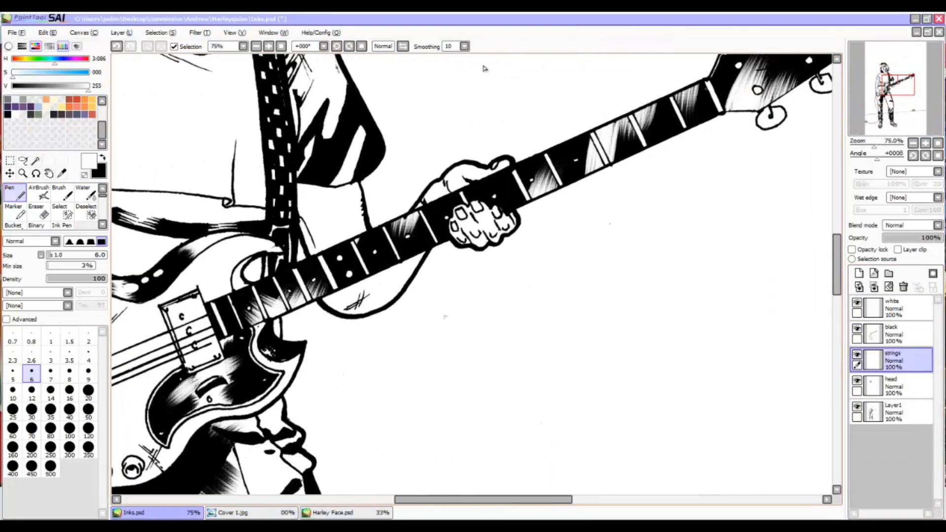
pyautogui.moveTo(891, 360); pyautogui.dragTo(891, 306)
# - Draw long parallel white guitar strings along the fretboard on the strings layer
pyautogui.moveTo(444, 296); pyautogui.dragTo(481, 308)
pyautogui.moveTo(250, 332); pyautogui.dragTo(747, 104)
pyautogui.moveTo(253, 344); pyautogui.dragTo(757, 120)
pyautogui.moveTo(483, 336); pyautogui.dragTo(508, 334)
pyautogui.moveTo(278, 355); pyautogui.dragTo(776, 129)
pyautogui.press('pageup')
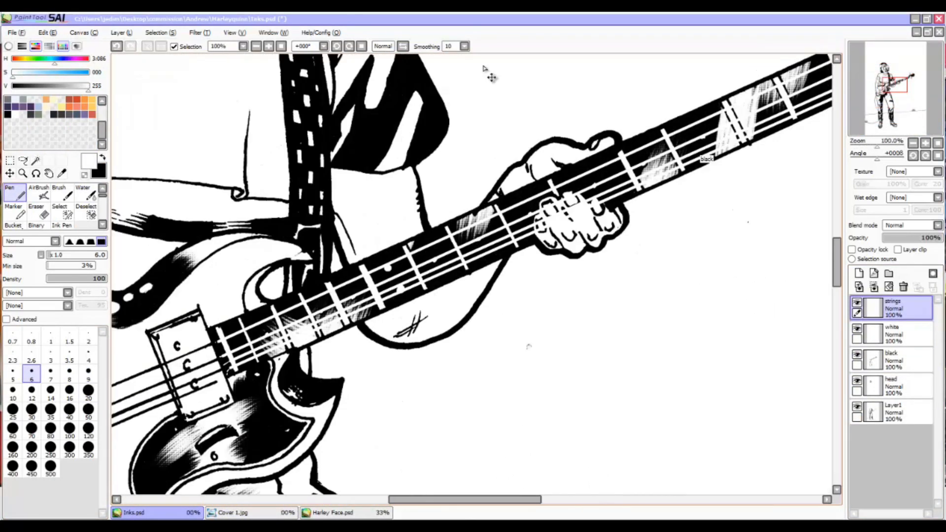
pyautogui.press('pageup')
pyautogui.press('pageup')
# - Erase the strings crossing the fretting hand at pen size 16, fading the strings layer to 56% and restoring it to 100%
pyautogui.click(916, 237)
pyautogui.press('-')
pyautogui.click(69, 393)
pyautogui.click(939, 238)
pyautogui.scroll(-7, 537, 278)
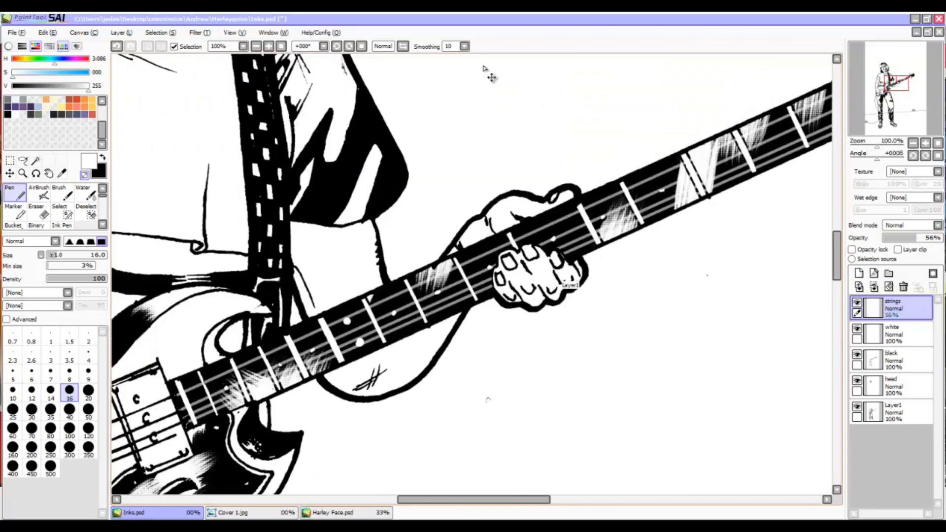
pyautogui.scroll(3, 397, 242)
pyautogui.scroll(3, 685, 130)
# - Touch up the guitar headstock with the size 16 pen on Layer1, comparing it with the reference photo
pyautogui.click(7, 114)
pyautogui.click(891, 412)
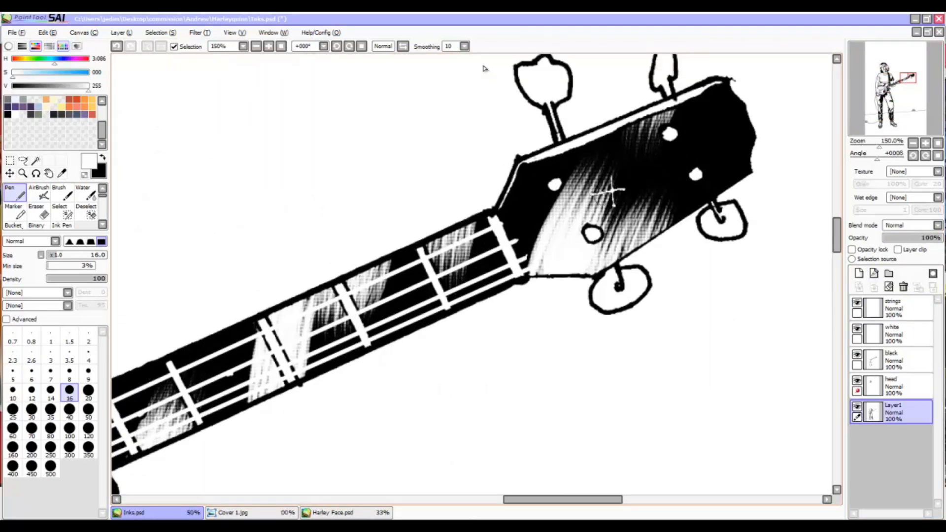
pyautogui.press('x')
pyautogui.scroll(-2, 676, 259)
pyautogui.hotkey('ctrl', 'Tab')
pyautogui.hotkey('ctrl', 'shift', 'Tab')
pyautogui.scroll(1, 828, 193)
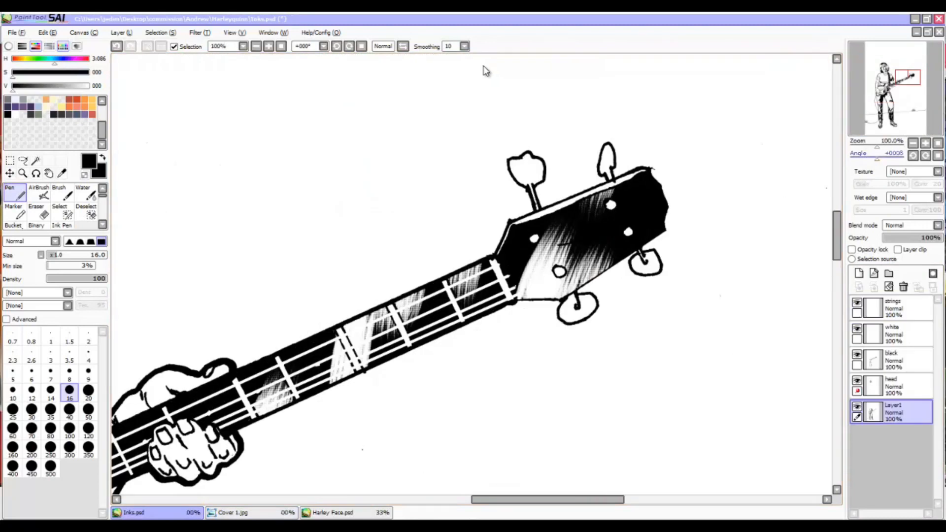
# - Extend the white strings from the nut to the tuning posts on the headstock, using the strings layer and pen size 6
pyautogui.click(891, 307)
pyautogui.moveTo(636, 172); pyautogui.dragTo(546, 99)
pyautogui.press('x')
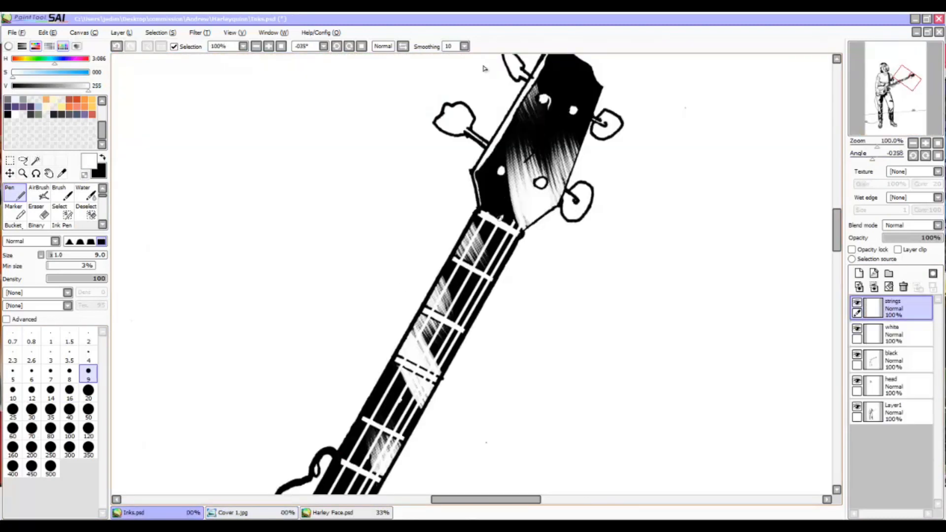
pyautogui.press('[')
pyautogui.press('[')
pyautogui.press('[')
pyautogui.moveTo(503, 175); pyautogui.dragTo(490, 204)
pyautogui.hotkey('ctrl', 'Tab')
pyautogui.hotkey('ctrl', 'shift', 'Tab')
# - Refine the string ends around the headstock's tuning posts with short black pen strokes
pyautogui.press('x')
pyautogui.scroll(-3, 530, 246)
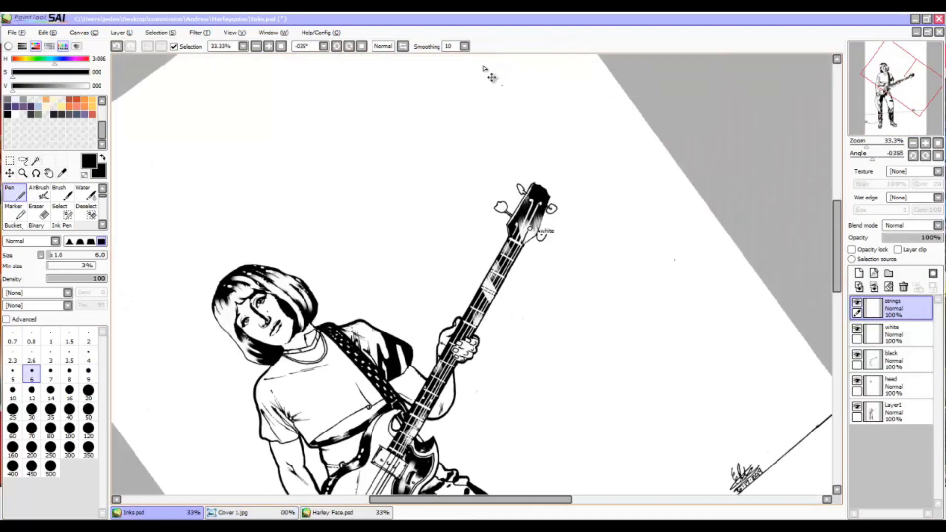
pyautogui.scroll(5, 527, 227)
pyautogui.moveTo(531, 260); pyautogui.dragTo(521, 275)
pyautogui.moveTo(559, 132); pyautogui.dragTo(547, 163)
pyautogui.moveTo(559, 143); pyautogui.dragTo(559, 182)
pyautogui.rightClick(559, 132)
# - Return the canvas to its upright orientation and save the drawing
pyautogui.press('Home')
pyautogui.scroll(-8, 493, 207)
pyautogui.hotkey('ctrl', 's')
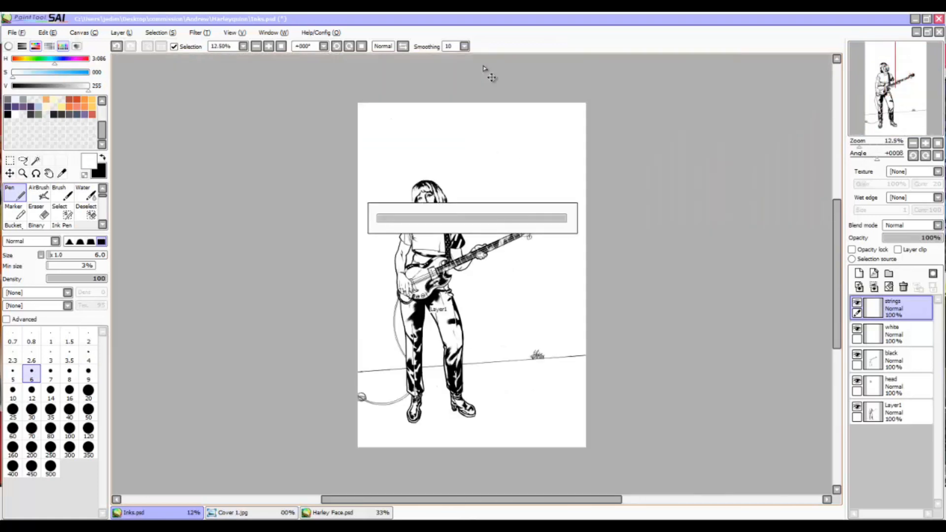
pyautogui.scroll(2, 407, 333)
pyautogui.scroll(-1, 484, 67)
pyautogui.scroll(1, 484, 67)
pyautogui.scroll(-2, 484, 68)
pyautogui.scroll(2, 484, 67)
# - Switch to Chrome and search Google for "tiles" in an incognito window
pyautogui.hotkey('alt', 'Tab')
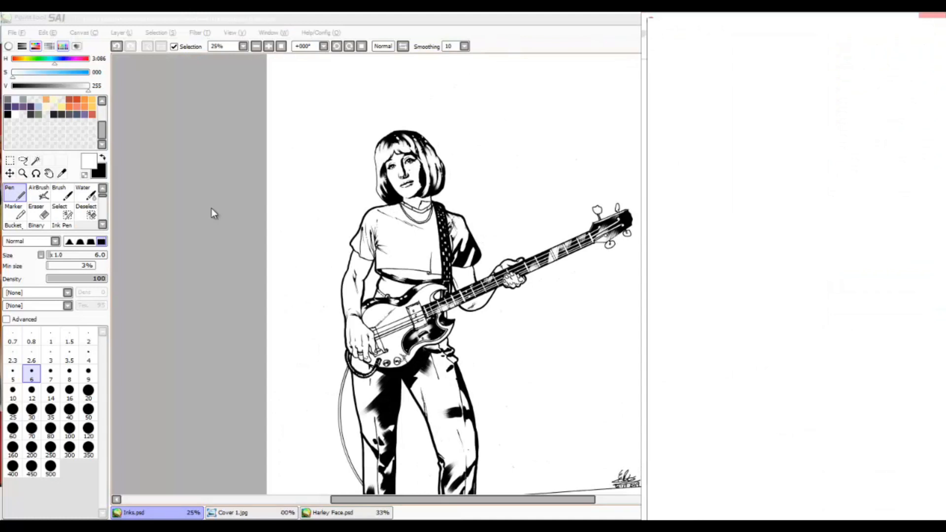
pyautogui.hotkey('ctrl', 'shift', 'n')
pyautogui.write('tiles')
pyautogui.press('Return')
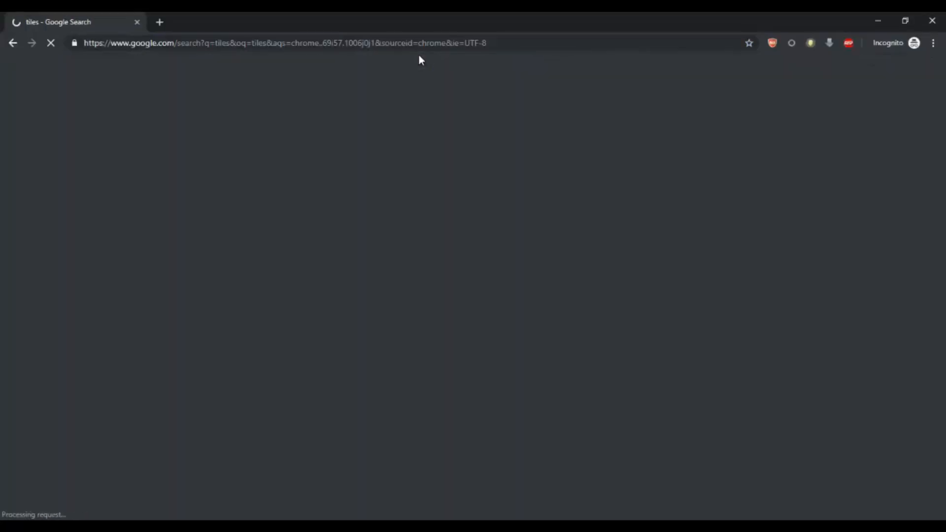
# - Search Google Images for "grid"
pyautogui.click(313, 78)
pyautogui.hotkey('ctrl', 'a')
pyautogui.write('grid')
pyautogui.press('Return')
pyautogui.click(149, 117)
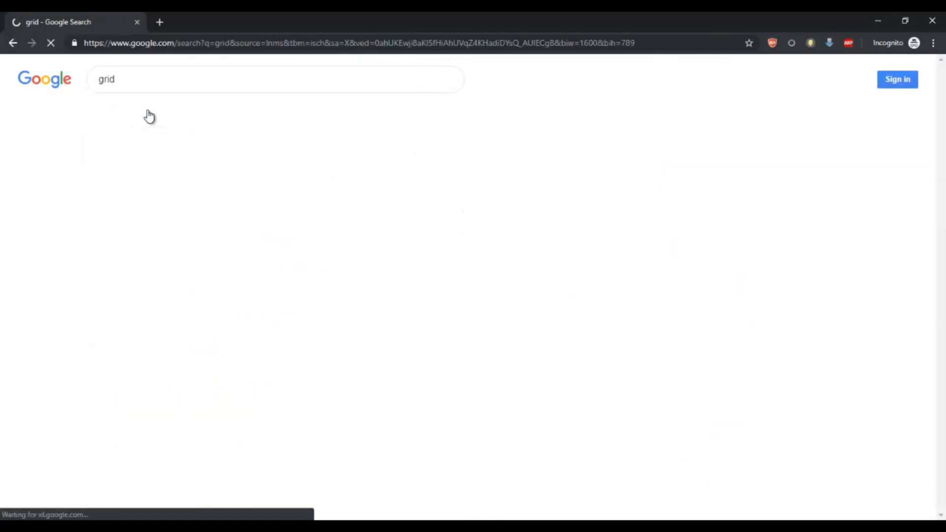
# - Find the square black-lined grid from Pysource and open its full image in a new tab
pyautogui.scroll(-4, 412, 289)
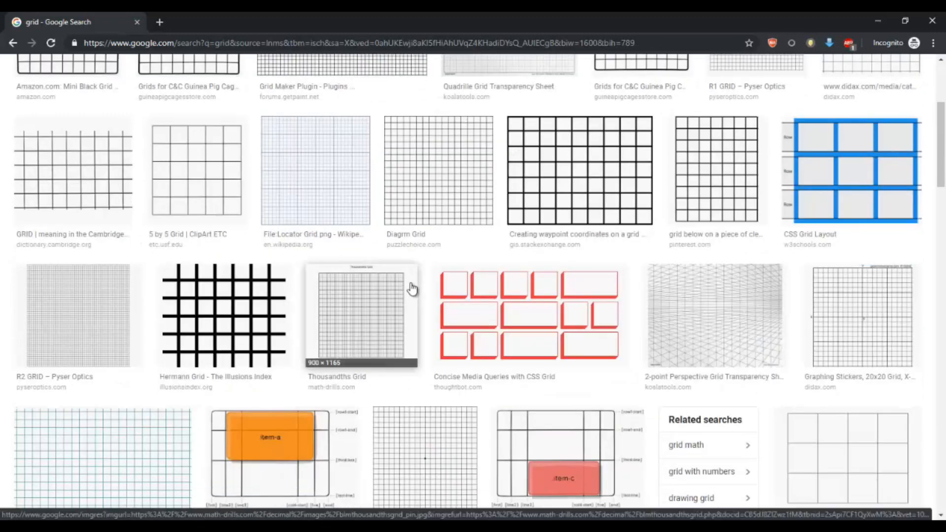
pyautogui.scroll(-15, 412, 289)
pyautogui.scroll(5, 710, 258)
pyautogui.click(542, 230)
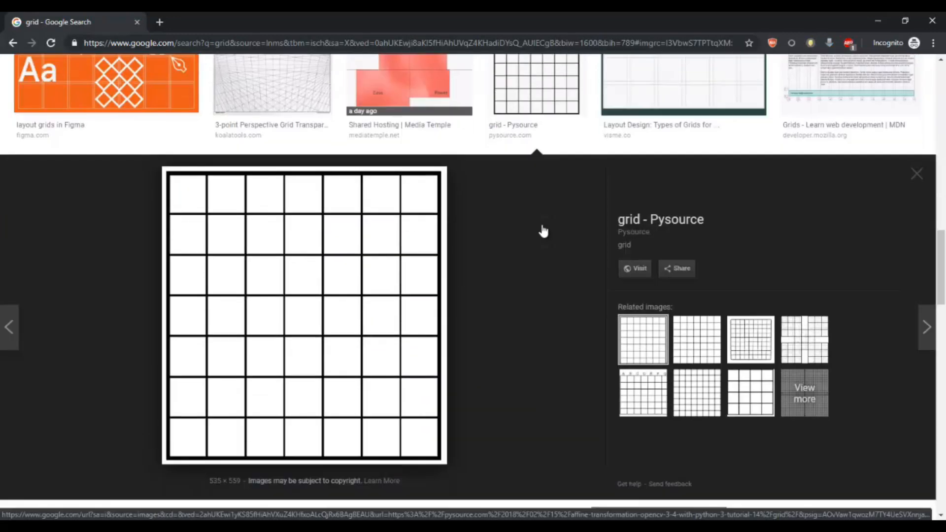
pyautogui.rightClick(317, 239)
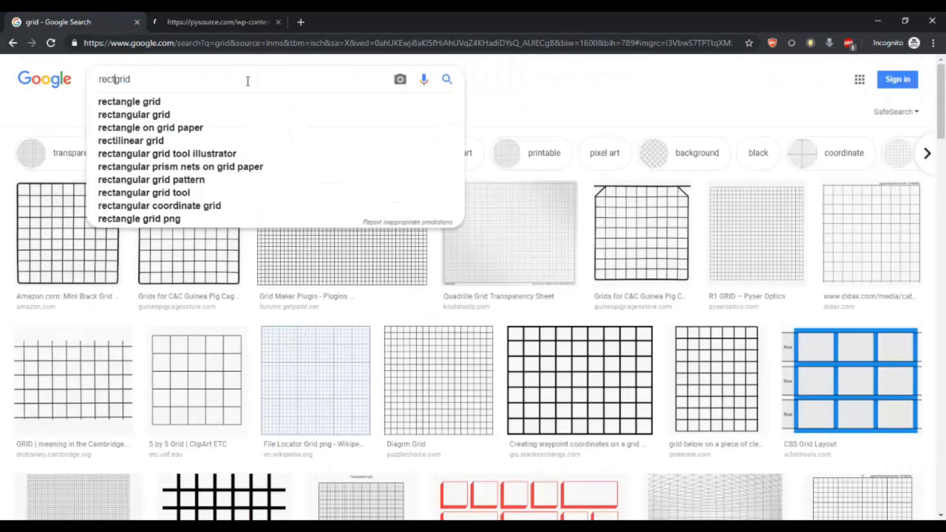
# - Search images for "rectangular grid" and open the full rectangular grid wallpaper image from Spoonflower in another tab
pyautogui.press('Return')
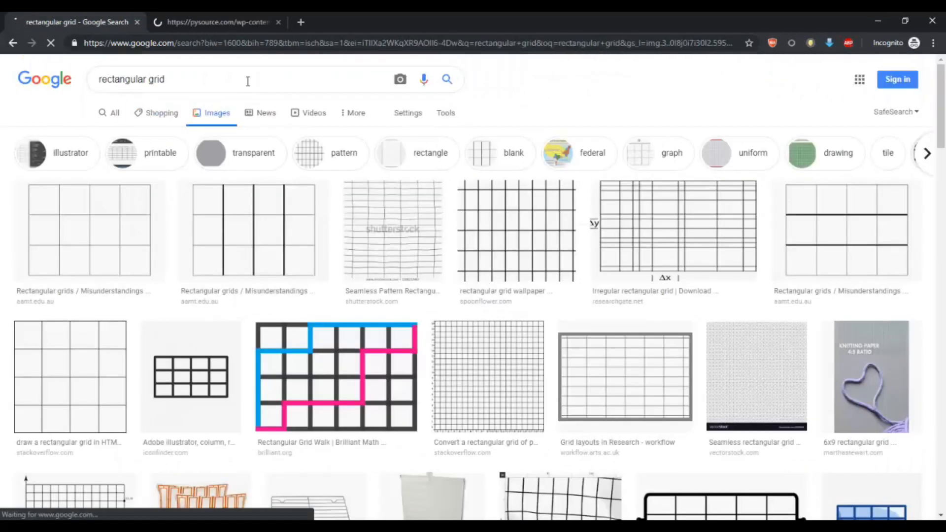
pyautogui.scroll(-12, 248, 82)
pyautogui.scroll(12, 523, 213)
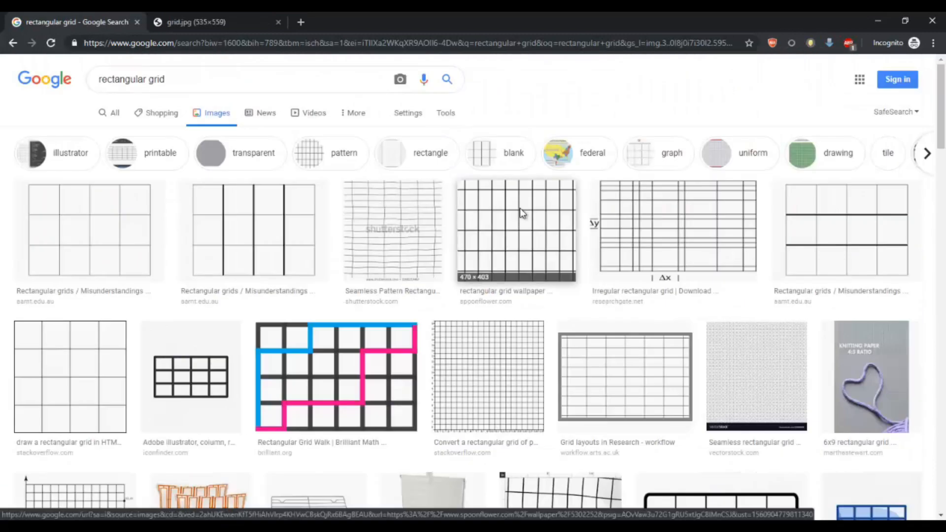
pyautogui.click(521, 212)
pyautogui.rightClick(419, 270)
pyautogui.click(328, 20)
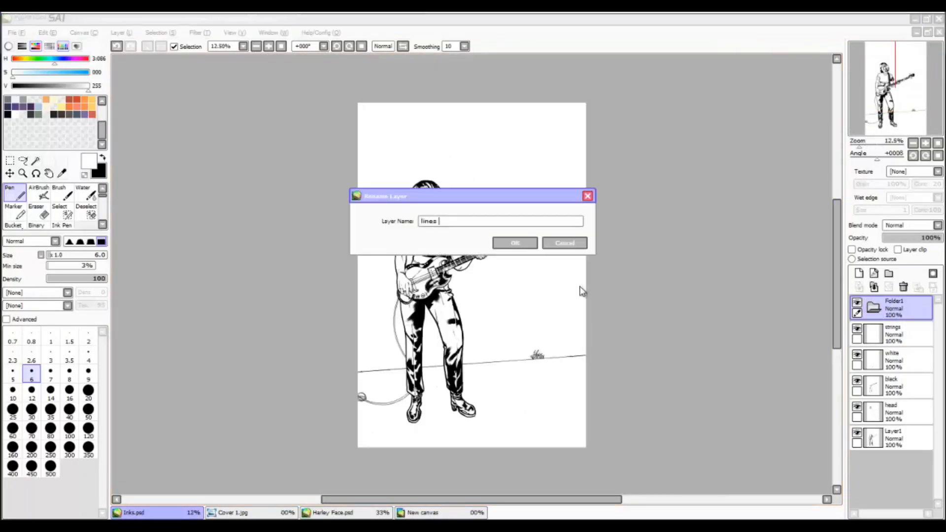
# - Group the line-art layers in a folder named "lines separate" and place a combined copy named "layer 1" above it
pyautogui.hotkey('alt', 'l')
pyautogui.press('d')
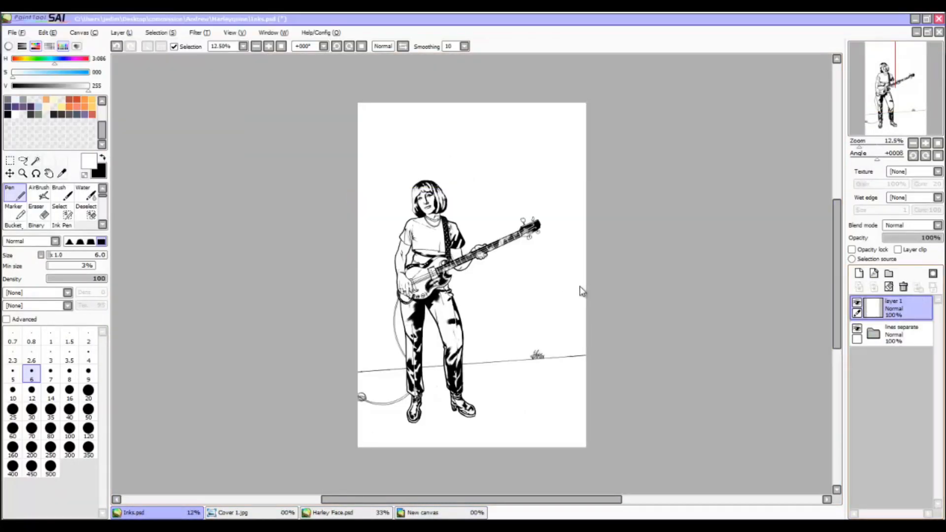
pyautogui.press('pageup')
pyautogui.press('l')
pyautogui.hotkey('ctrl', 't')
pyautogui.press('Escape')
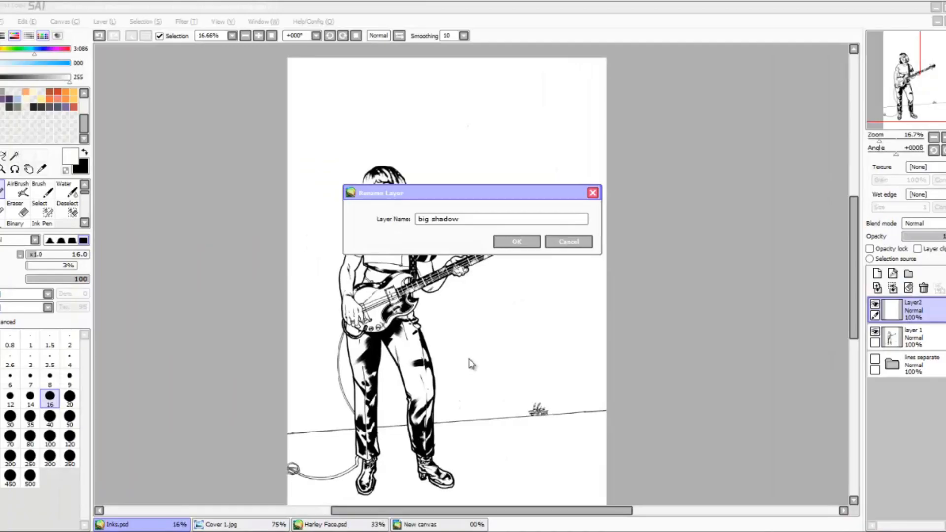
# - Name the new layer "big shadow" and fill black areas around a white spotlight cone and its curved pool on the floor
pyautogui.press('Return')
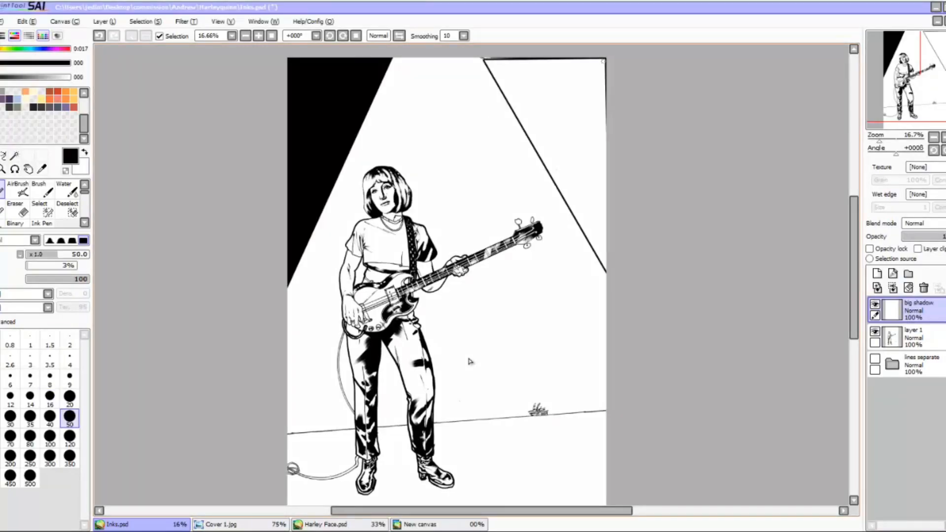
pyautogui.scroll(2, 469, 361)
pyautogui.moveTo(382, 301); pyautogui.dragTo(414, 467)
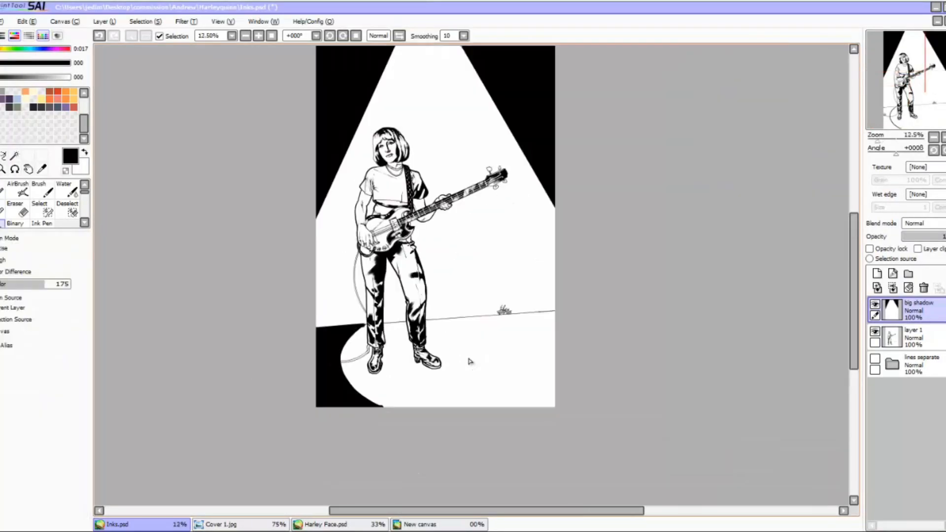
pyautogui.hotkey('ctrl', 'z')
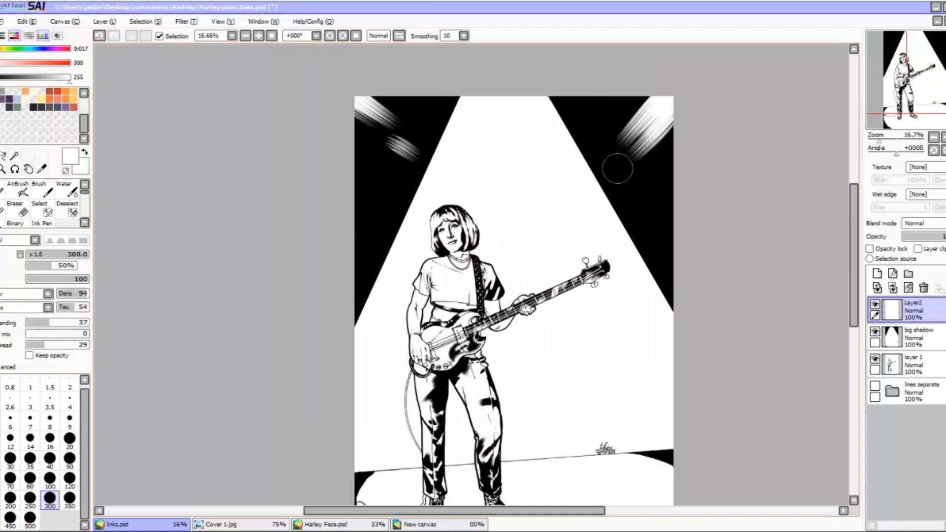
# - Brush white light streaks across the black areas on both sides of the spotlight cone on Layer2, using brush size 300
pyautogui.moveTo(507, 81); pyautogui.dragTo(487, 137)
pyautogui.moveTo(622, 82); pyautogui.dragTo(640, 96)
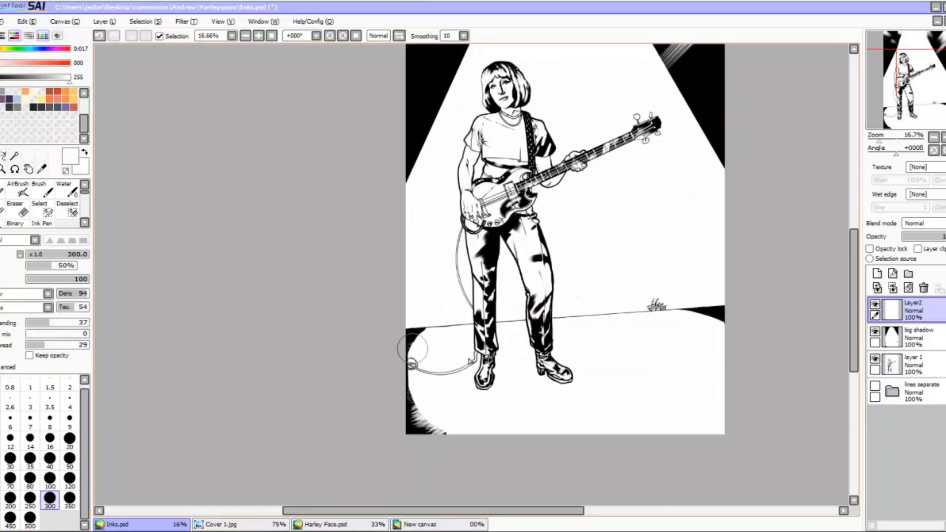
pyautogui.scroll(-1, 679, 326)
pyautogui.scroll(2, 702, 119)
pyautogui.moveTo(716, 277); pyautogui.dragTo(696, 237)
pyautogui.hotkey('ctrl', 'z')
pyautogui.scroll(-2, 724, 266)
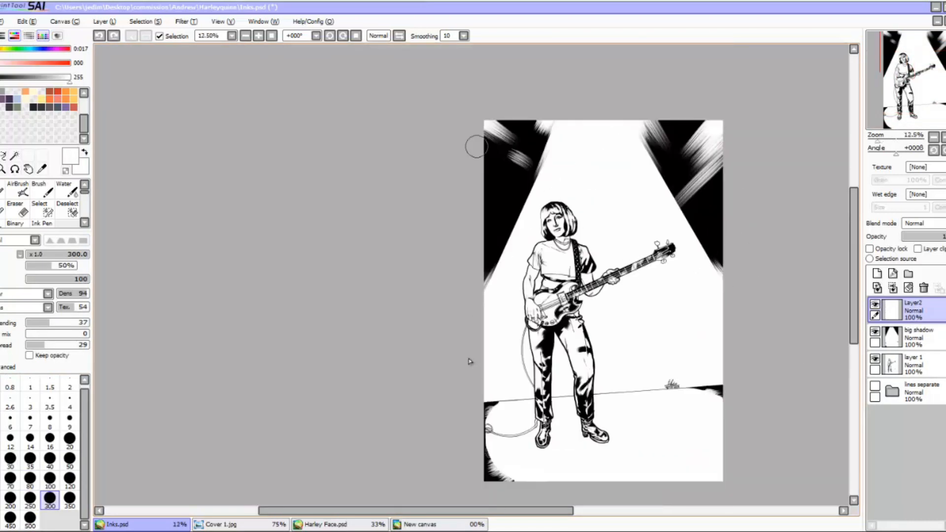
pyautogui.moveTo(485, 173); pyautogui.dragTo(528, 201)
# - Draw a thin white beam near the top of the black area left of the spotlight cone with the Pen at size 100
pyautogui.press('n')
pyautogui.scroll(2, 691, 156)
pyautogui.moveTo(477, 138); pyautogui.dragTo(456, 138)
pyautogui.scroll(-2, 477, 371)
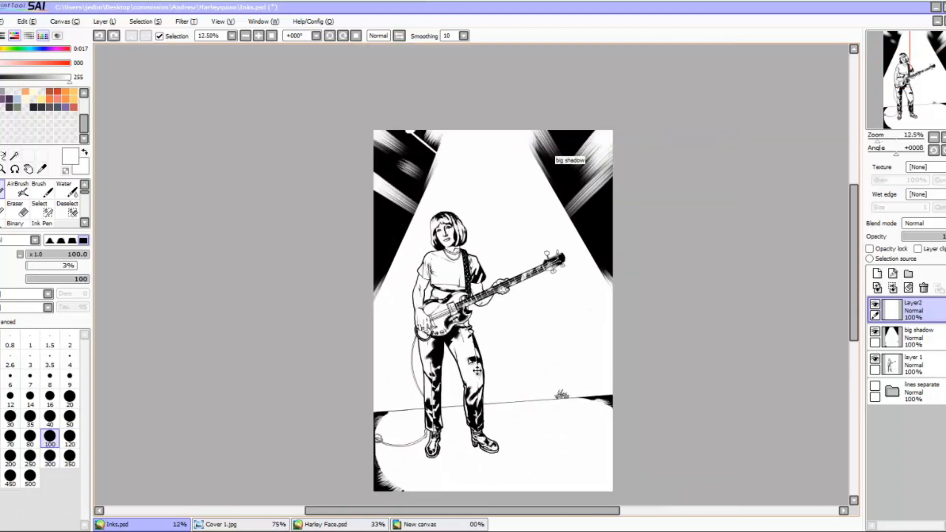
# - Scale the "layer 1" line art down slightly toward the canvas's lower-right corner and apply the transform
pyautogui.hotkey('ctrl', 't')
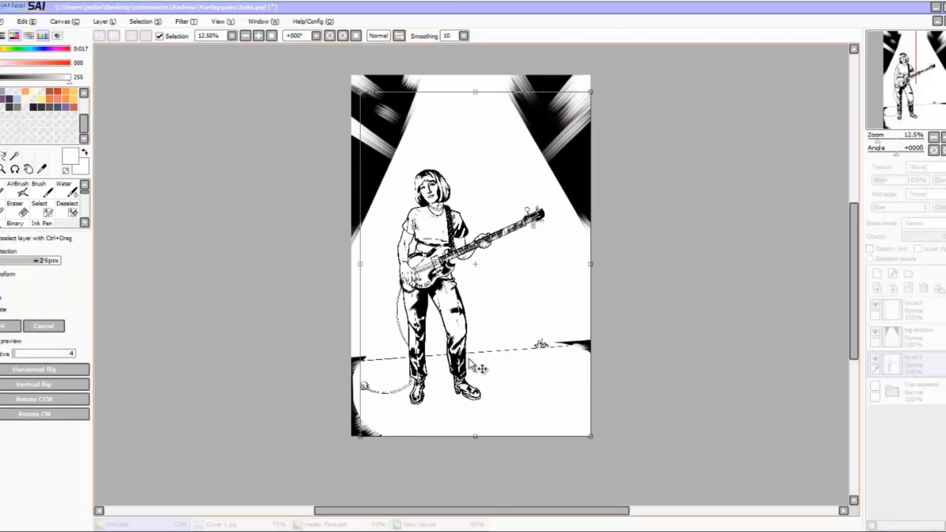
pyautogui.scroll(1, 469, 359)
pyautogui.scroll(-1, 469, 360)
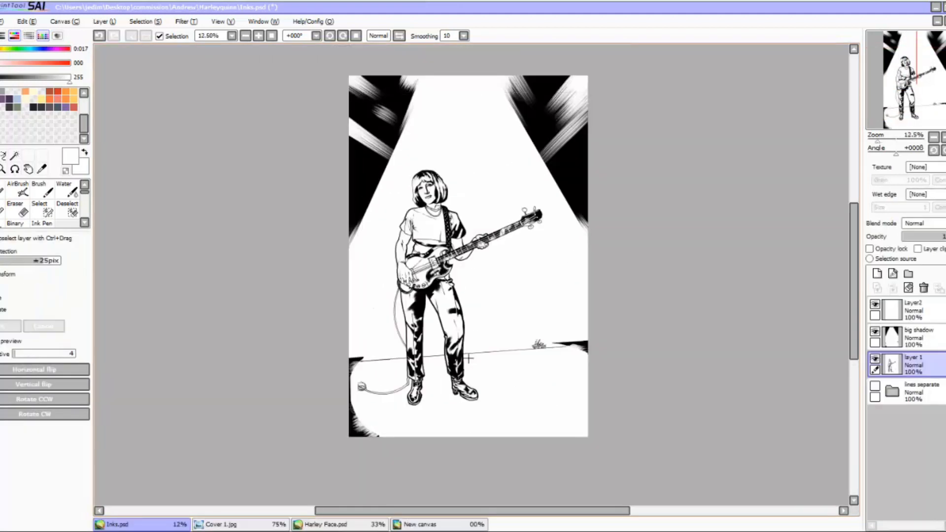
pyautogui.scroll(2, 470, 359)
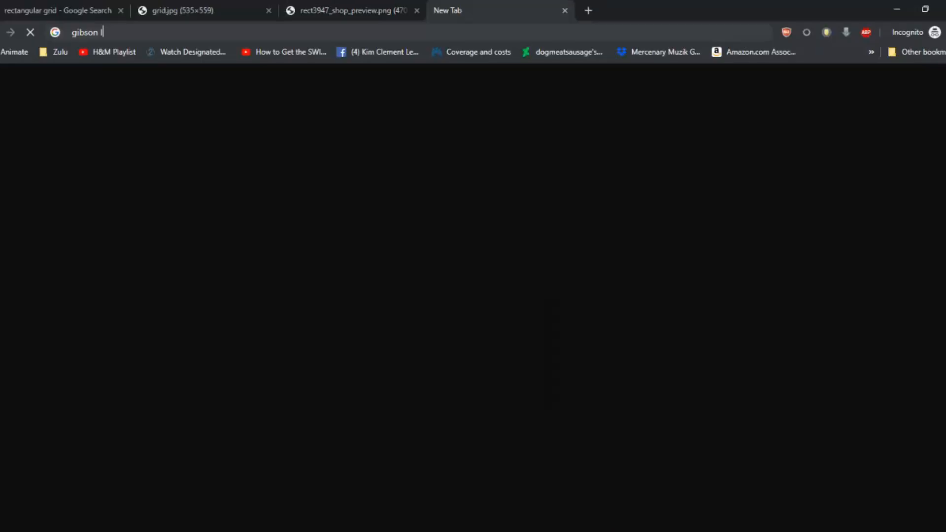
# - Search images in the browser for "gibson logo" and preview the white-on-black logo from The Music & Sound Retailer
pyautogui.write('logo')
pyautogui.press('Return')
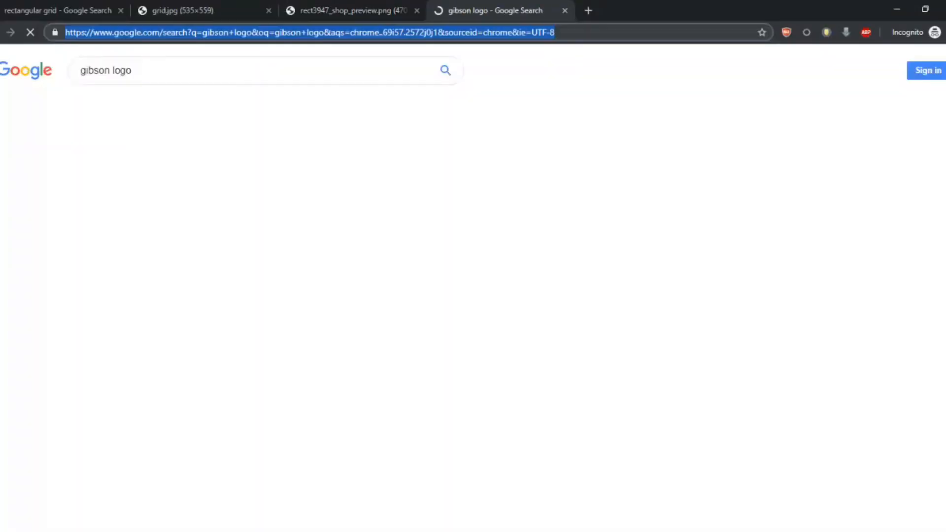
pyautogui.click(392, 231)
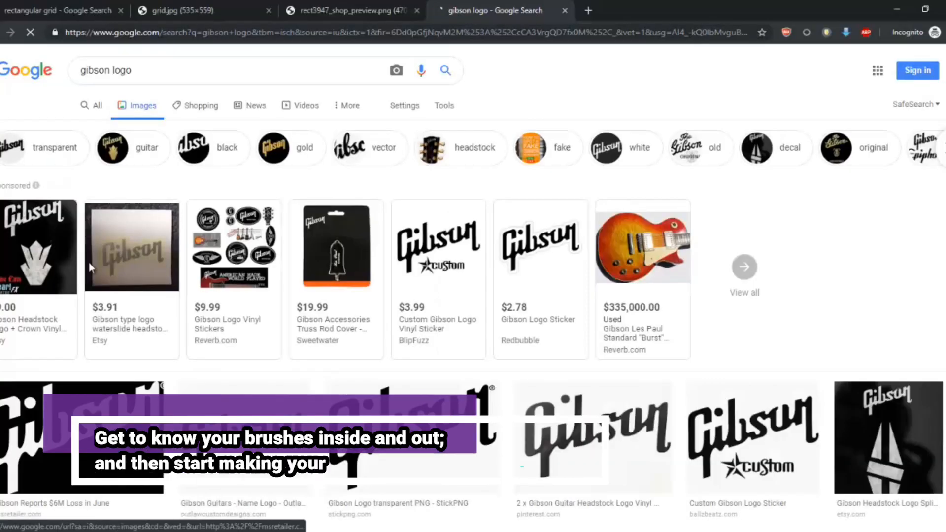
pyautogui.scroll(-5, 613, 337)
pyautogui.scroll(10, 503, 235)
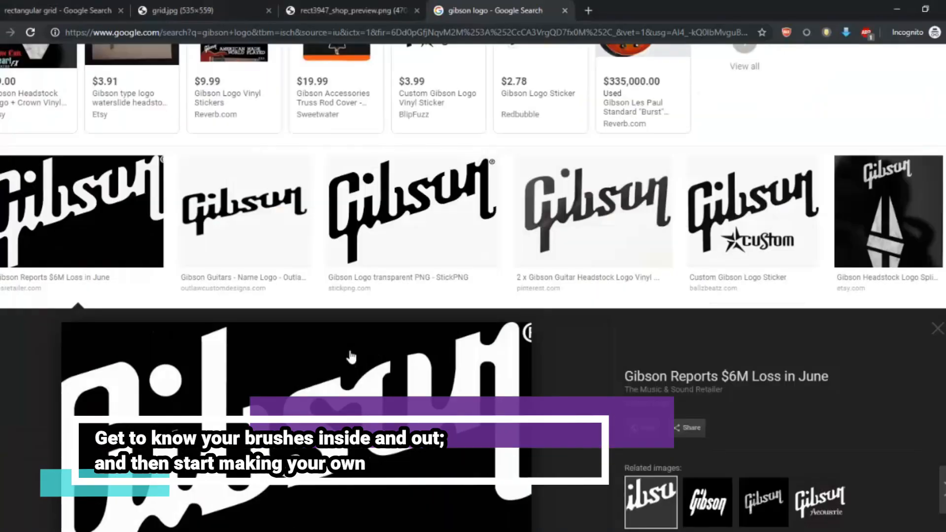
pyautogui.scroll(2, 351, 357)
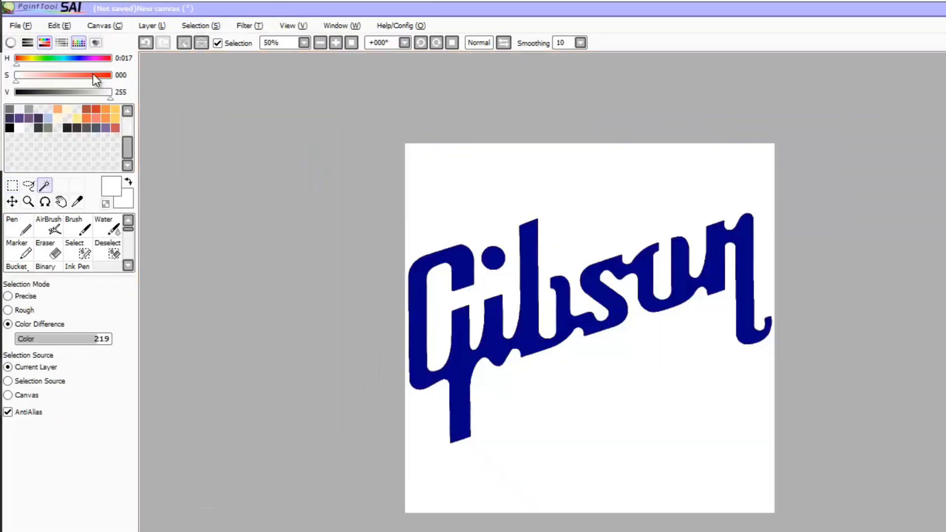
# - Invert the selection around the Gibson lettering, fill the background black on Layer3, and invert the selection again
pyautogui.hotkey('alt', 's')
pyautogui.press('i')
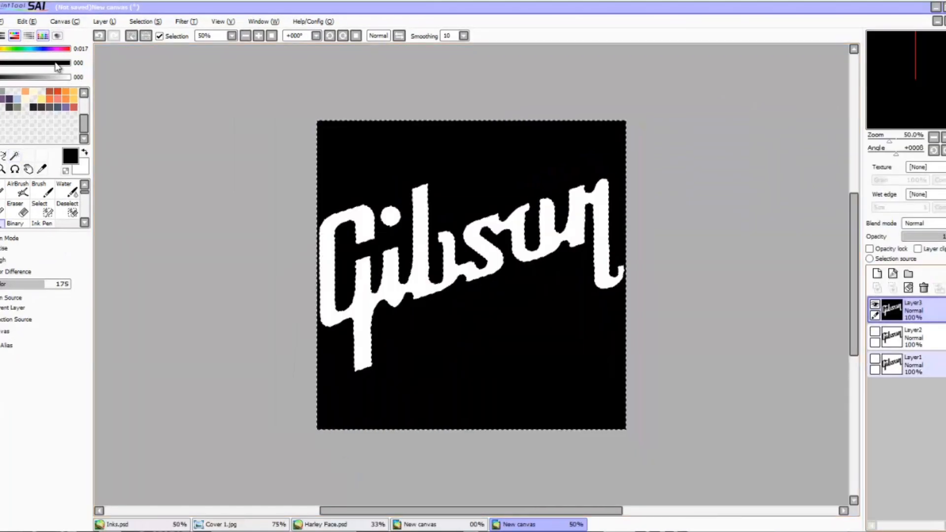
pyautogui.hotkey('alt', 's')
pyautogui.press('i')
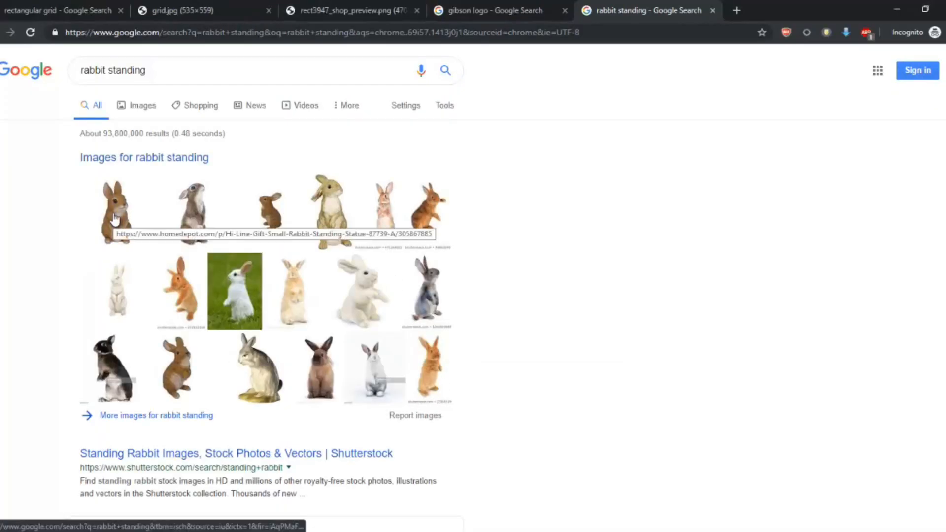
# - Open the image results for "rabbit standing" in the browser and preview a rabbit picture
pyautogui.click(114, 219)
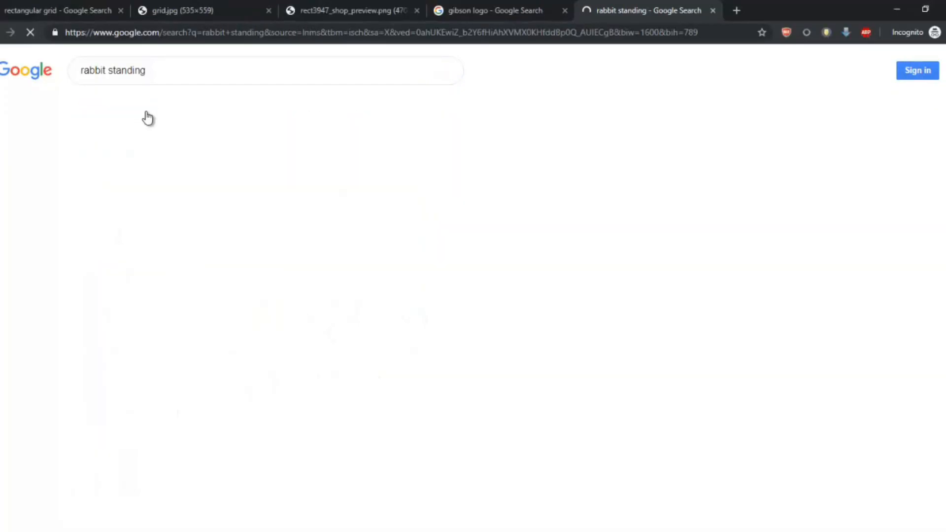
pyautogui.scroll(-3, 351, 412)
pyautogui.click(351, 412)
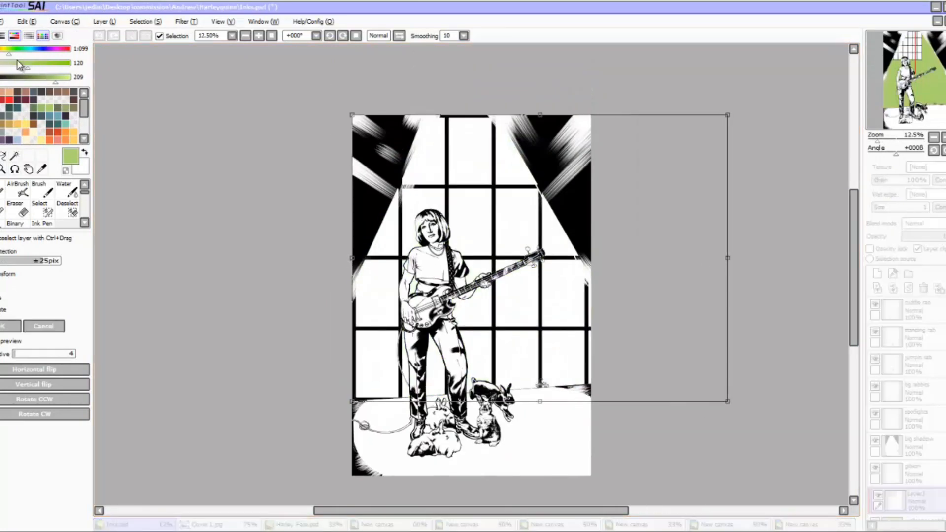
# - Distort the wallpaper grid in perspective 48 behind the guitarist, slanting its lower edge along the floor line and extending it past both canvas sides
pyautogui.press('pageup')
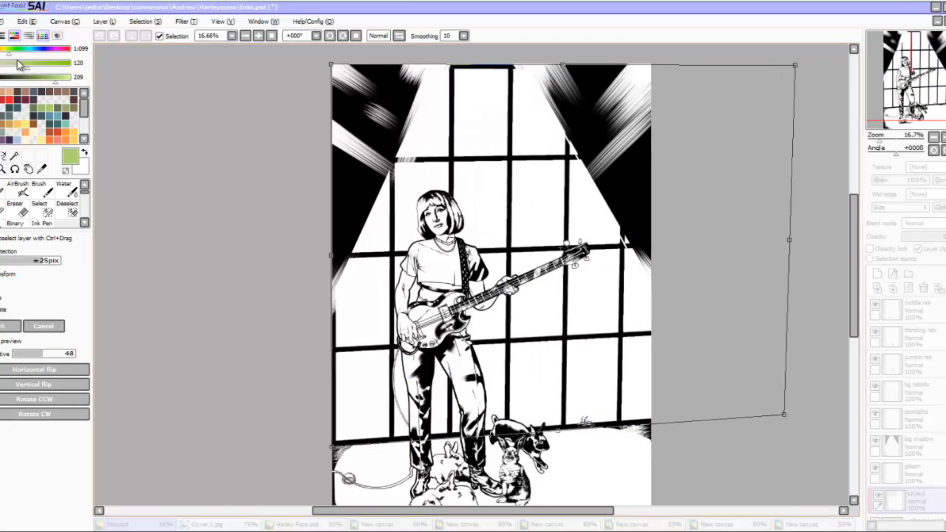
pyautogui.press('pagedown')
pyautogui.press('pagedown')
pyautogui.press('pageup')
pyautogui.press('pageup')
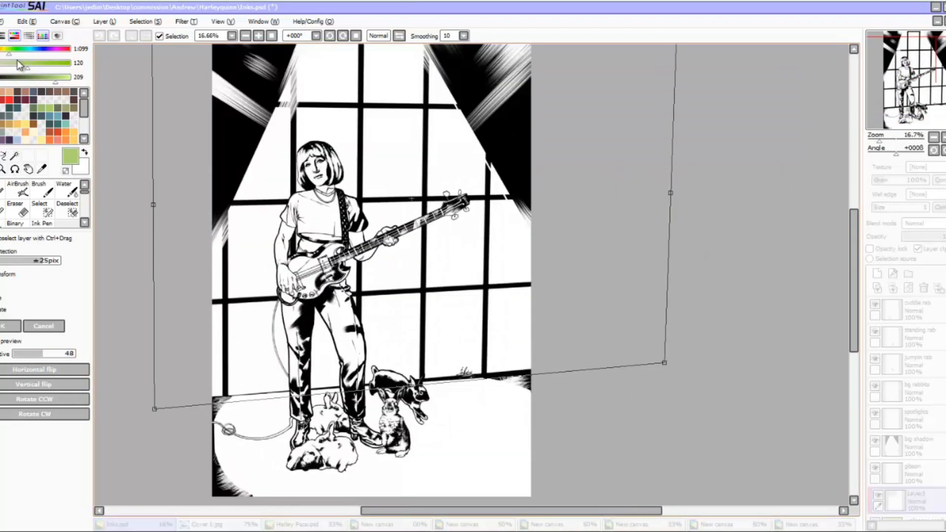
pyautogui.press('Up')
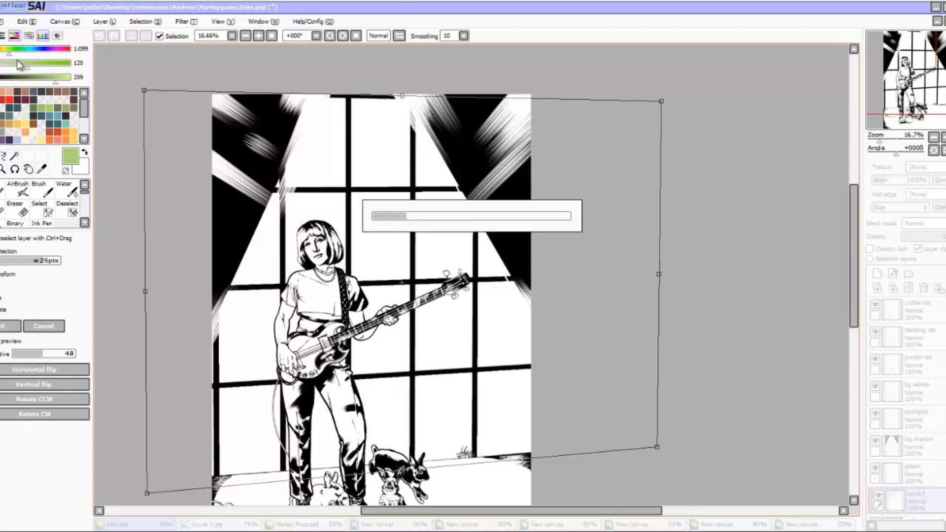
pyautogui.press('pagedown')
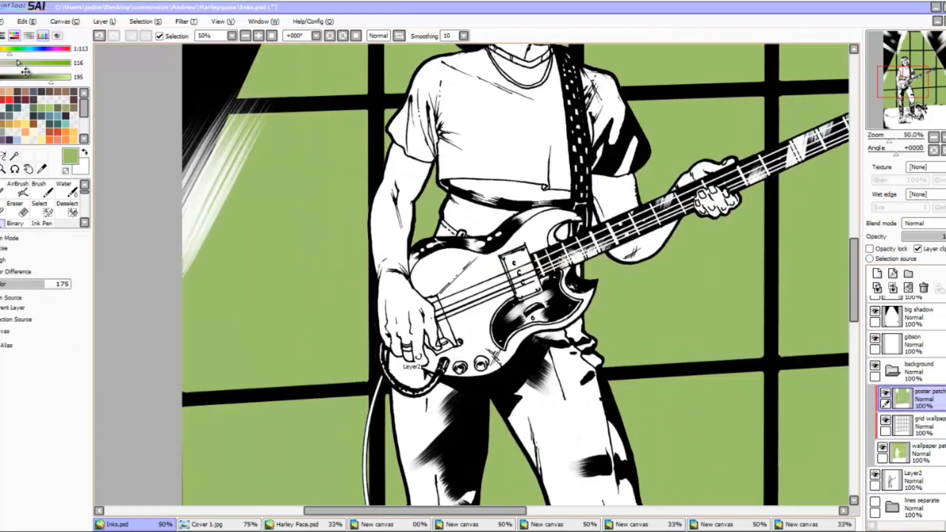
pyautogui.press('pagedown')
pyautogui.press('pagedown')
pyautogui.press('pagedown')
pyautogui.press('pagedown')
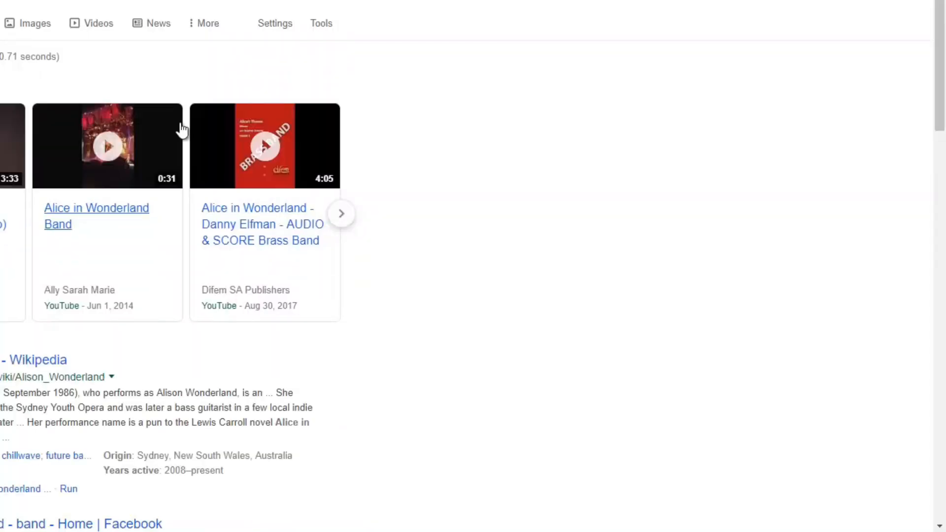
# - Change the browser search from "alice in wonderland band" to "alice in wonderland book"
pyautogui.click(193, 72)
pyautogui.press('BackSpace')
pyautogui.press('BackSpace')
pyautogui.press('BackSpace')
pyautogui.write('ook')
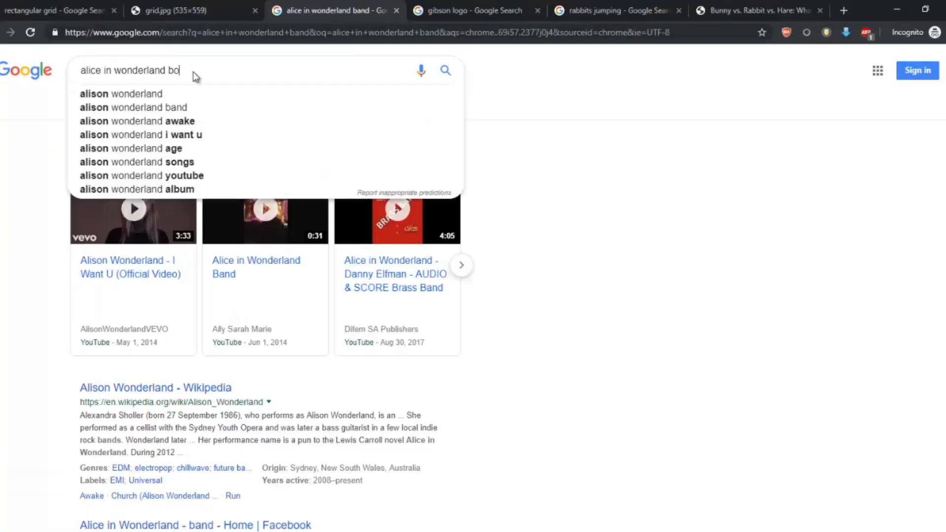
pyautogui.press('Return')
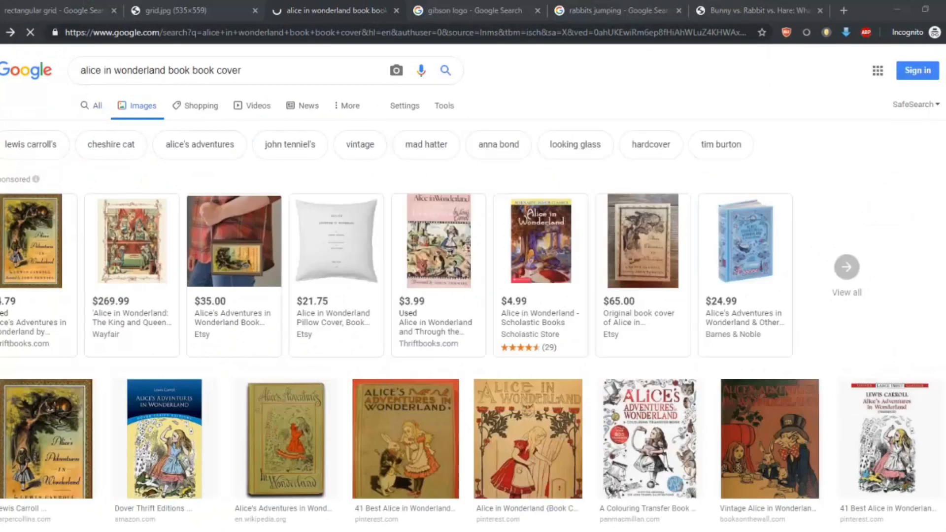
# - Search images for "the pixies poster" and look through the results
pyautogui.hotkey('alt', 'Tab')
pyautogui.write('poster')
pyautogui.press('Return')
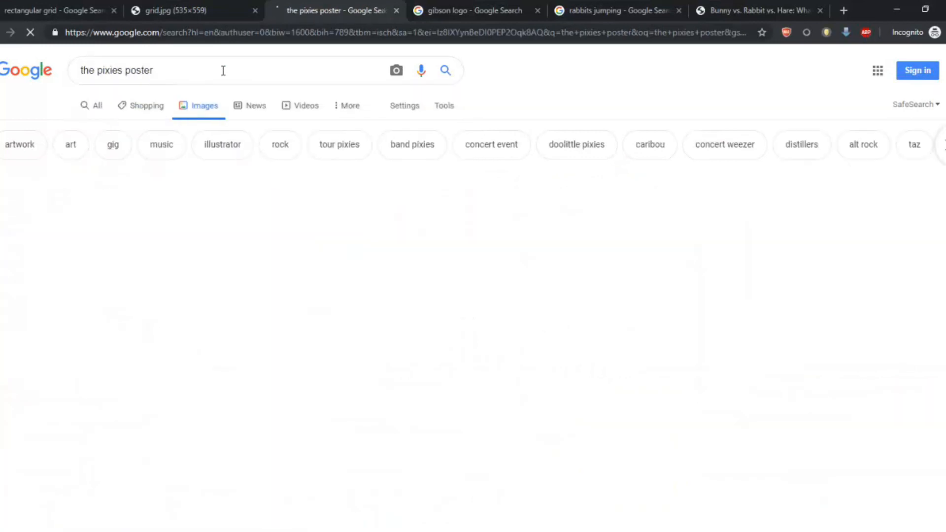
pyautogui.scroll(-4, 349, 171)
pyautogui.scroll(4, 348, 171)
# - Refine the image search to "the pixies poster rock band" and preview the black Panic Posters band portrait and its related images
pyautogui.click(228, 78)
pyautogui.write('rock band')
pyautogui.press('Return')
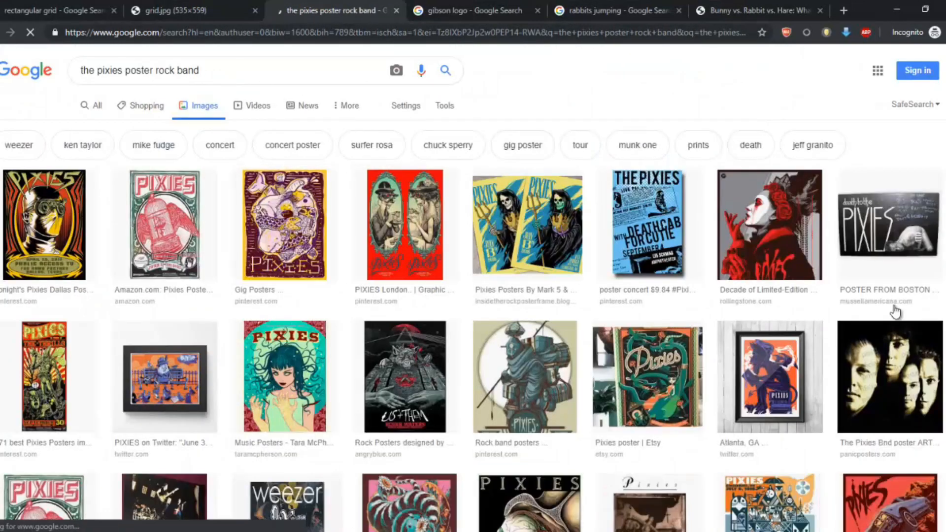
pyautogui.scroll(-6, 473, 296)
pyautogui.click(316, 197)
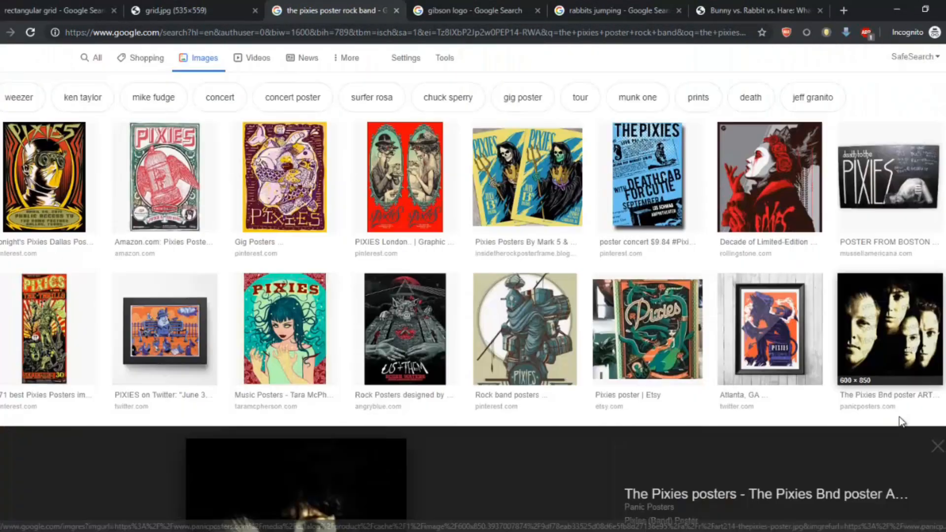
pyautogui.click(652, 398)
pyautogui.click(765, 398)
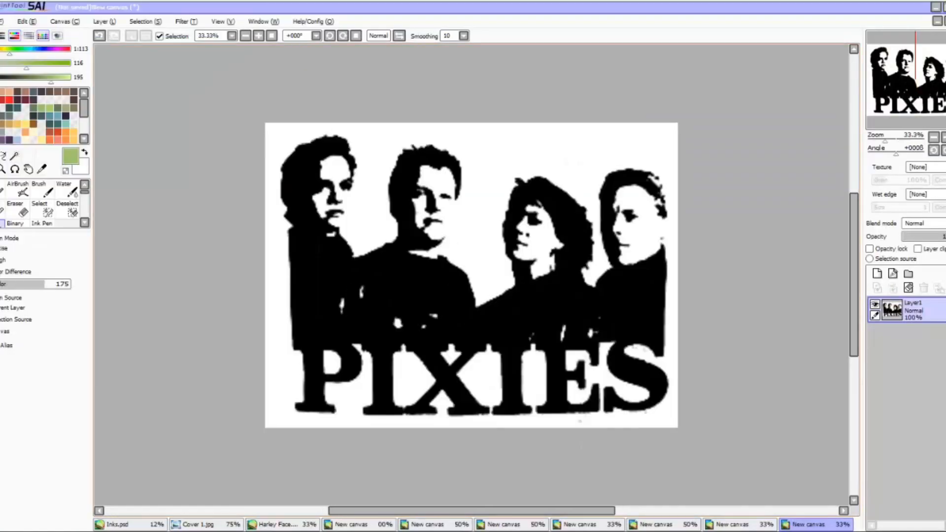
# - Extend the Pixies artwork's canvas height to 3478 pixels
pyautogui.hotkey('alt', 'c')
pyautogui.press('s')
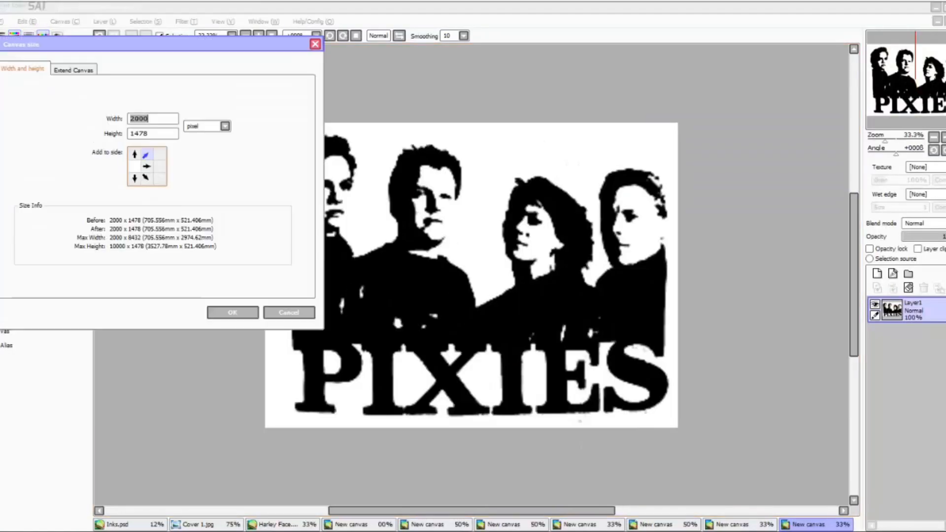
pyautogui.press('Tab')
pyautogui.write('3478')
pyautogui.press('Return')
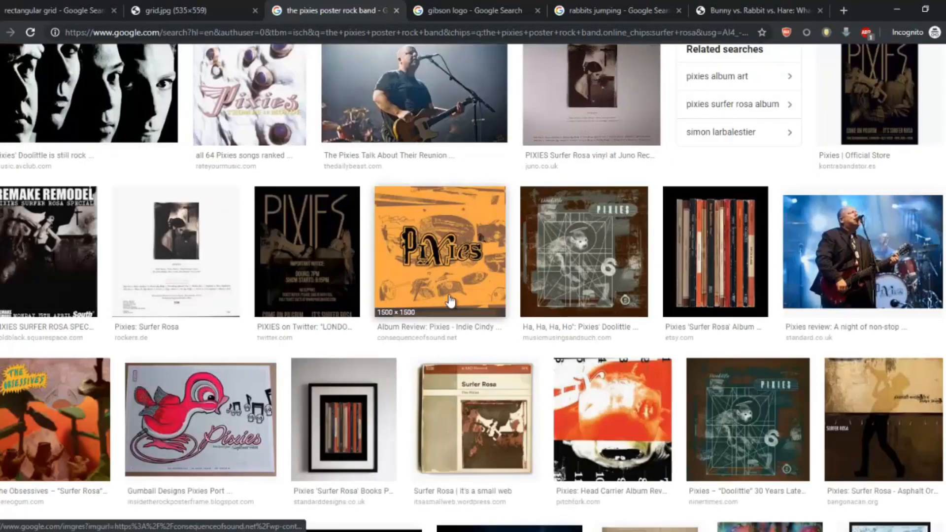
# - Bring up the options for the orange Pixies "Indie Cindy" album cover in the browser's image results
pyautogui.rightClick(407, 277)
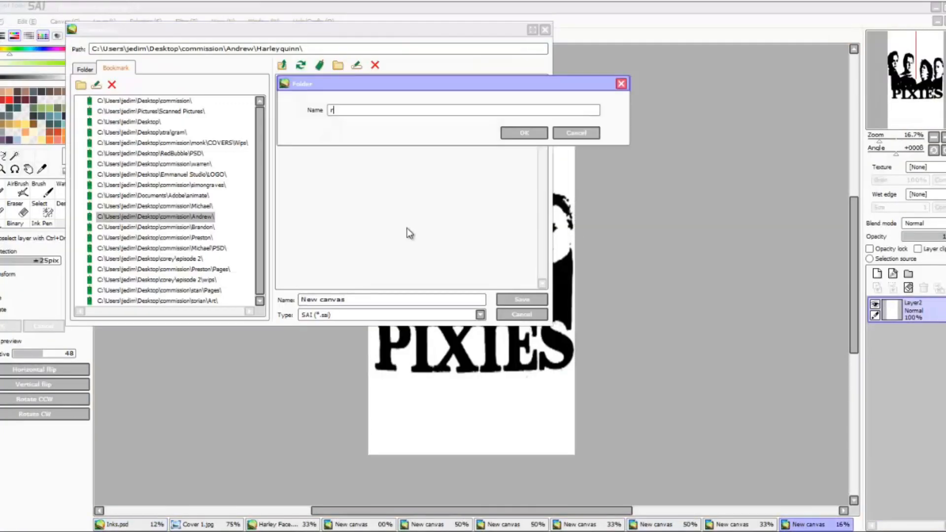